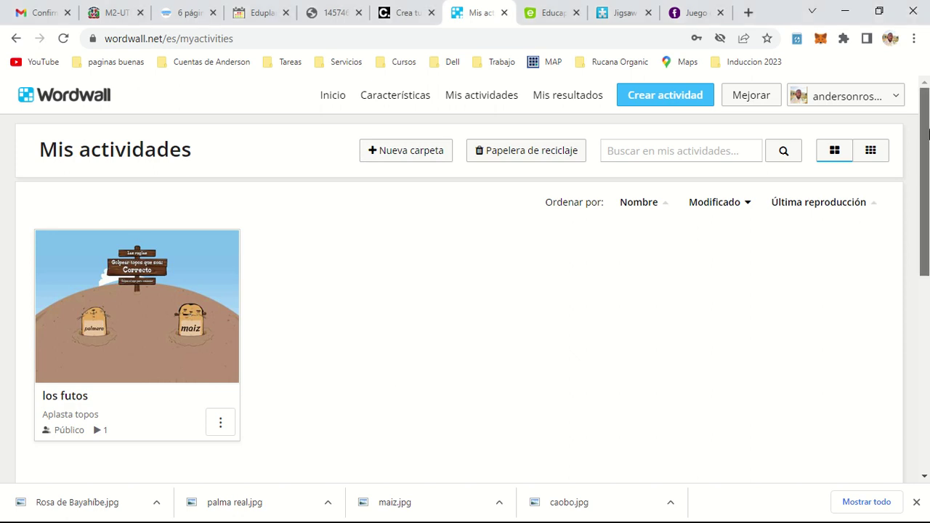
# Create a new activity using the interactive template "Une las correspondencias".
pyautogui.moveTo(928, 133); pyautogui.dragTo(907, 6)
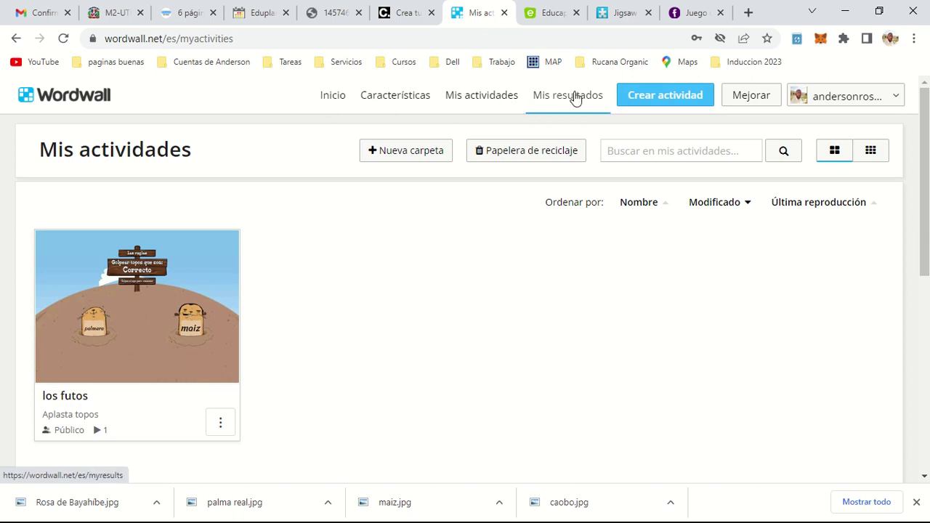
pyautogui.click(664, 98)
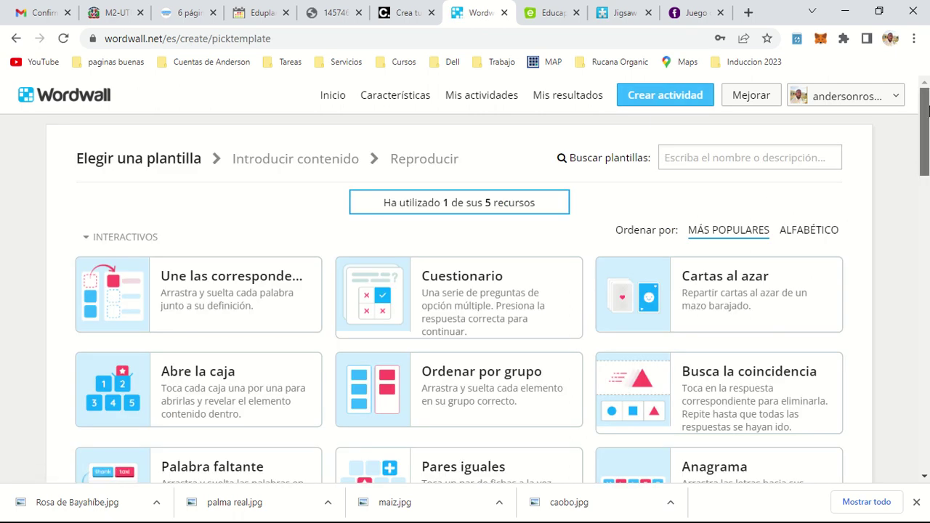
pyautogui.moveTo(928, 109)
pyautogui.mouseDown()
pyautogui.moveTo(928, 367)
pyautogui.moveTo(907, 213)
pyautogui.moveTo(915, 120)
pyautogui.moveTo(927, 109)
pyautogui.mouseUp()
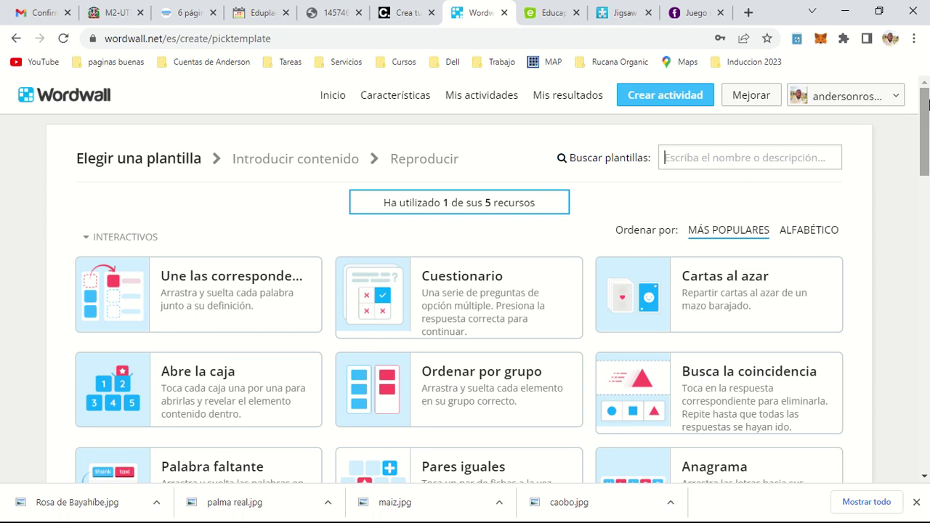
pyautogui.scroll(-2, 926, 103)
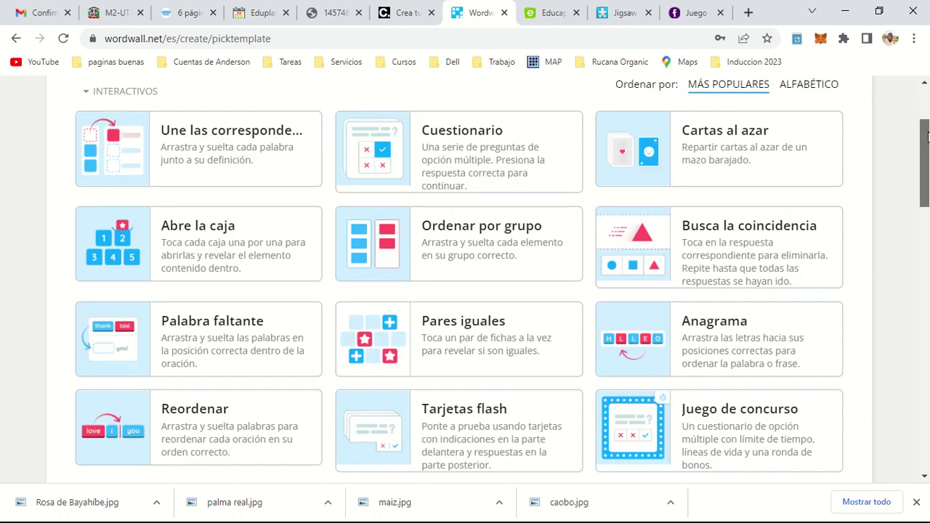
pyautogui.scroll(2, 926, 102)
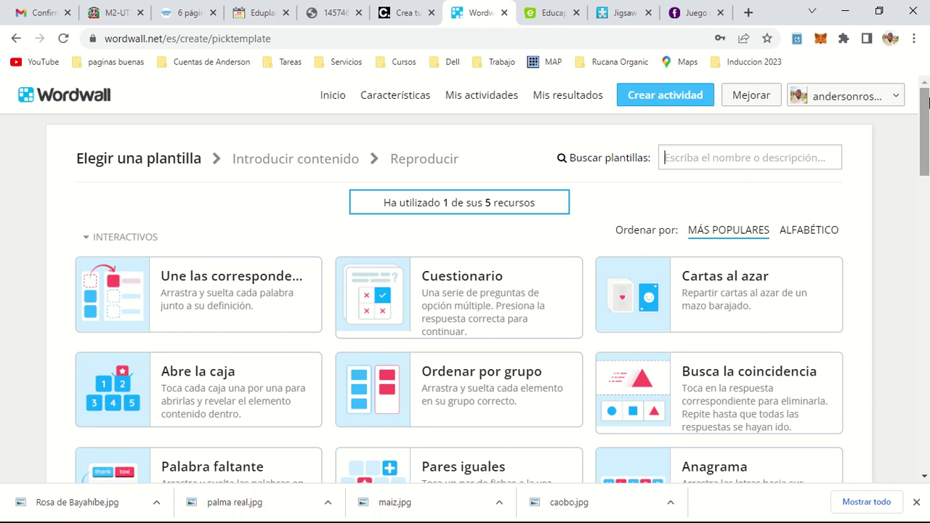
pyautogui.moveTo(924, 102)
pyautogui.mouseDown()
pyautogui.moveTo(925, 156)
pyautogui.moveTo(926, 94)
pyautogui.moveTo(925, 117)
pyautogui.mouseUp()
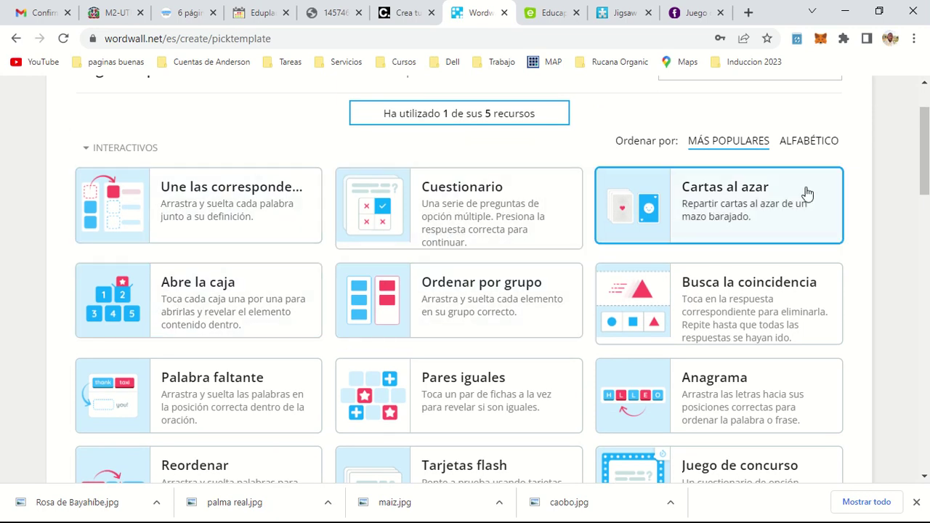
pyautogui.moveTo(926, 138); pyautogui.dragTo(927, 187)
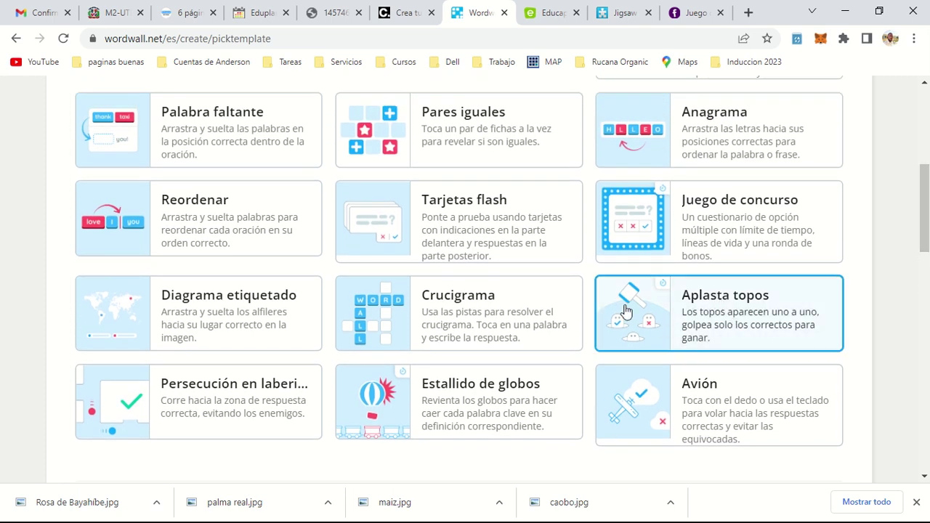
pyautogui.moveTo(927, 210); pyautogui.dragTo(927, 156)
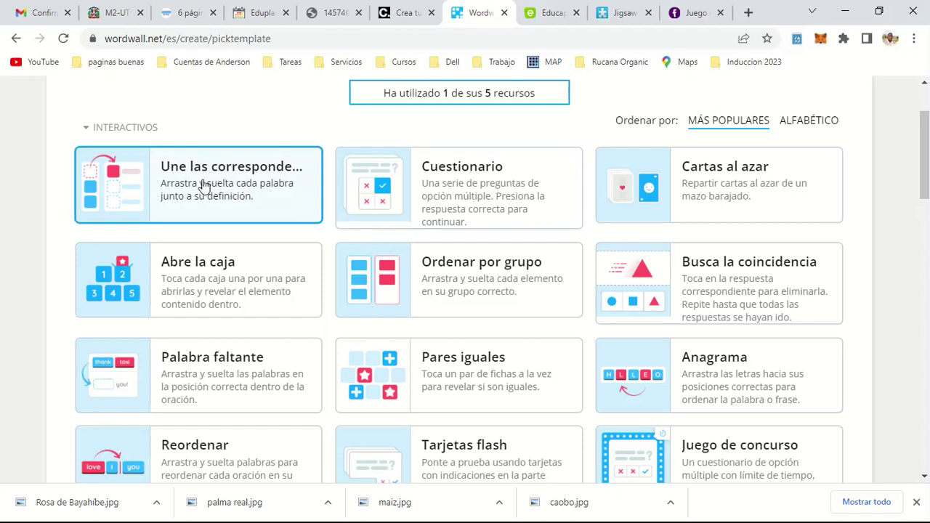
pyautogui.click(163, 176)
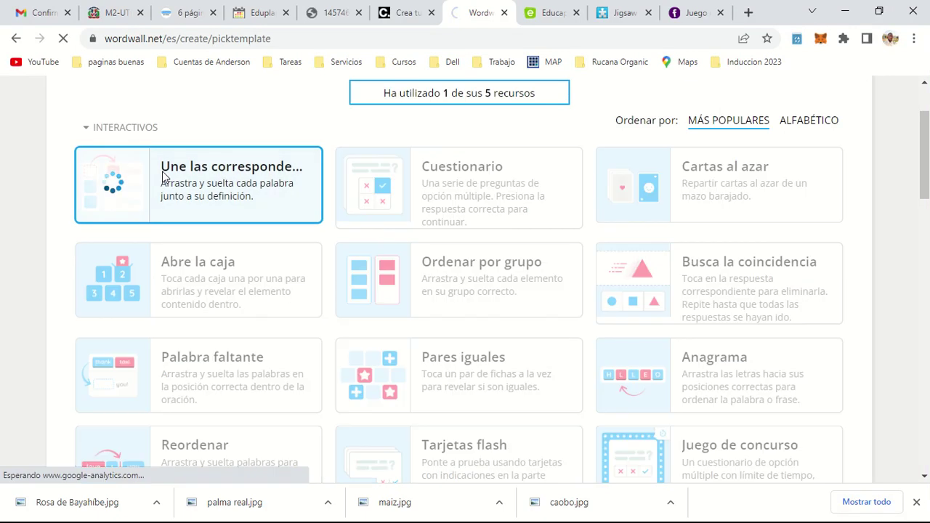
# Replace the default activity title with "Las plantas".
pyautogui.moveTo(368, 7)
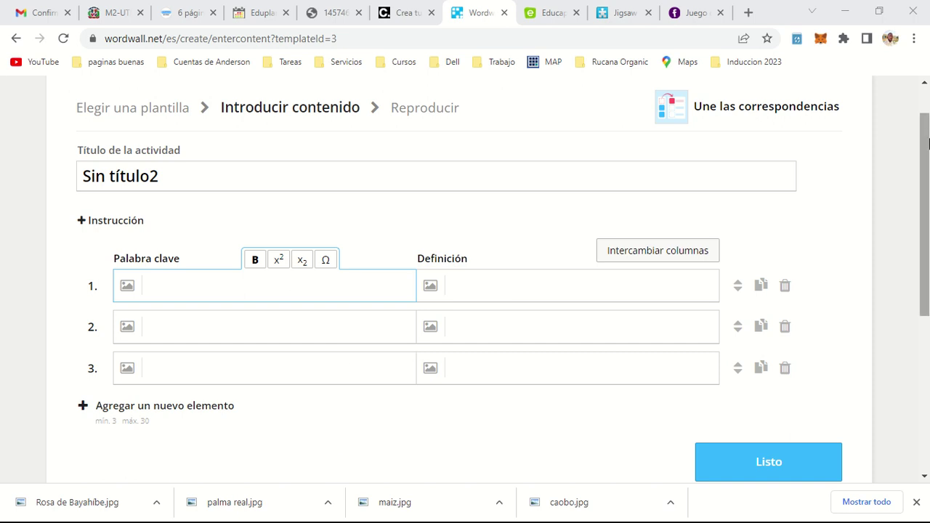
pyautogui.moveTo(928, 133)
pyautogui.mouseDown()
pyautogui.moveTo(928, 253)
pyautogui.moveTo(928, 125)
pyautogui.mouseUp()
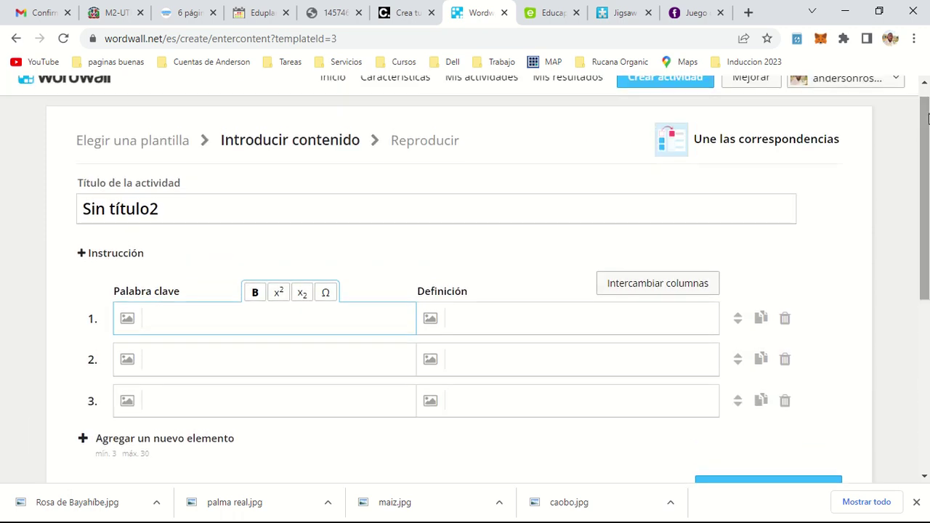
pyautogui.moveTo(548, 12)
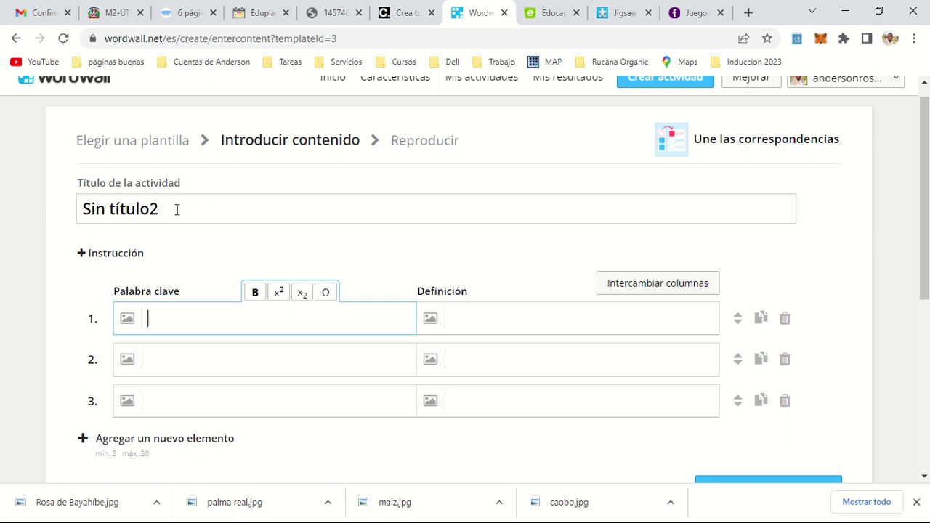
pyautogui.moveTo(395, 29)
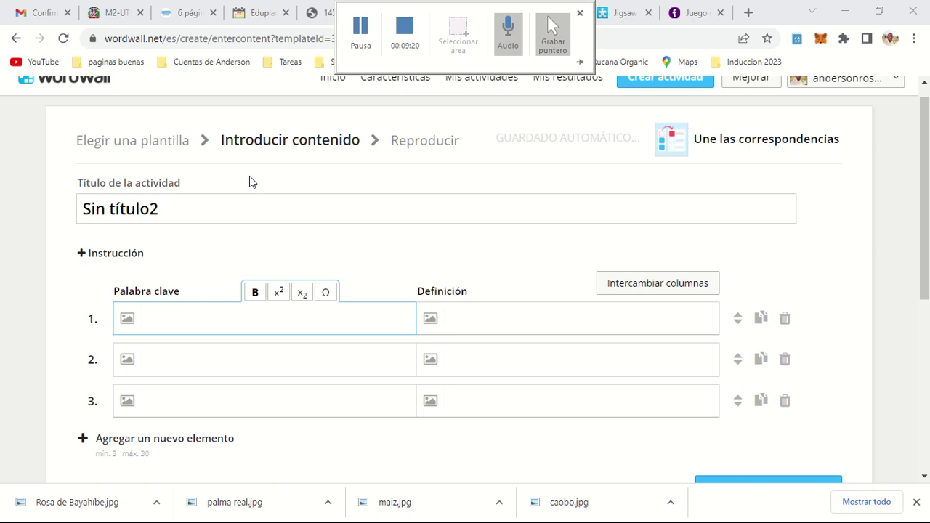
pyautogui.click(185, 202)
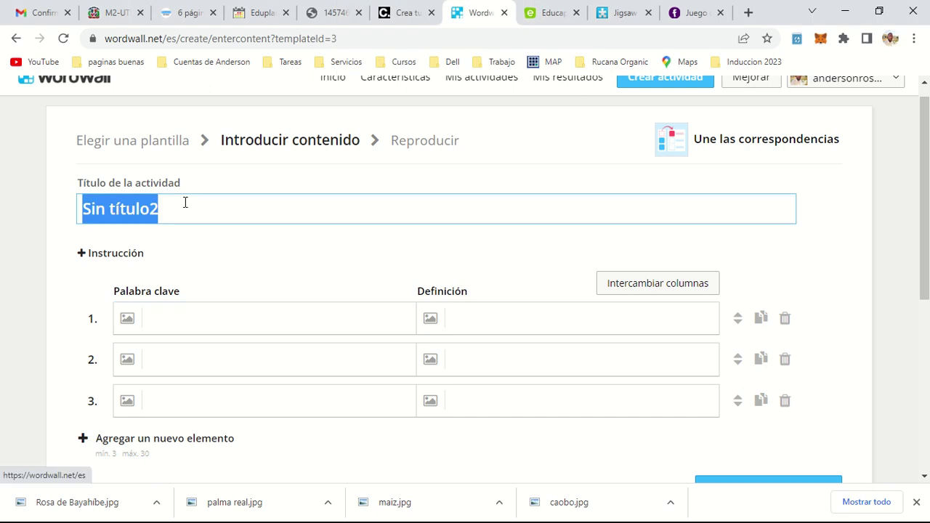
pyautogui.press('BackSpace')
pyautogui.write('La')
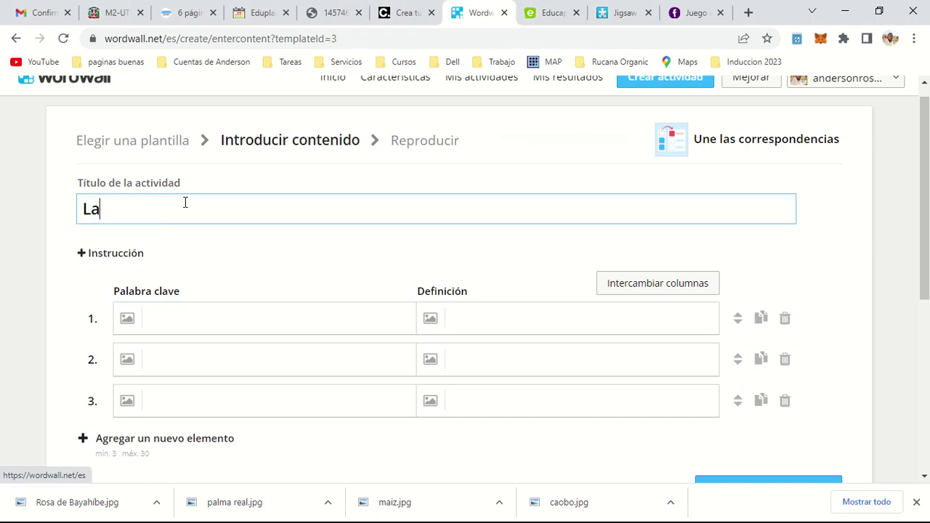
pyautogui.write('s plantas')
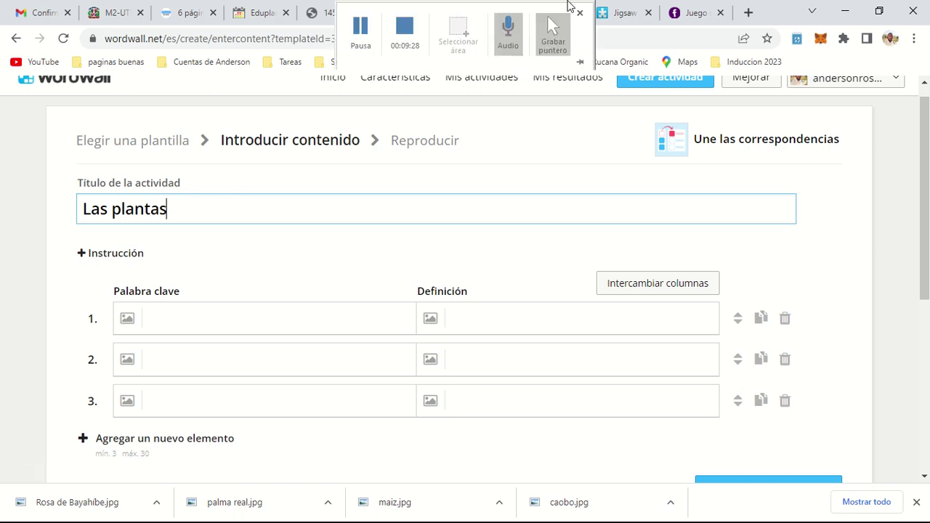
# Add the optional instruction "Relaciona las plantas con la imagen de la segunda columna." to the activity.
pyautogui.scroll(-1, 218, 182)
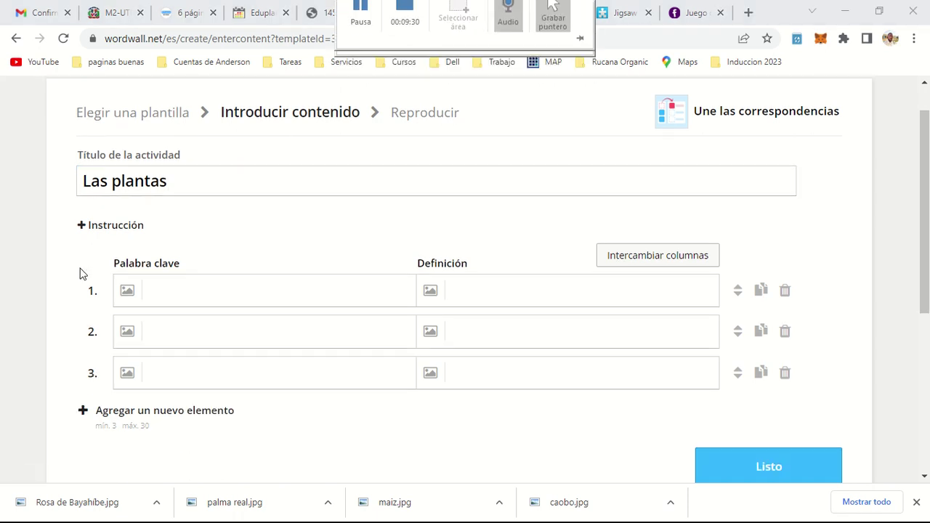
pyautogui.click(99, 232)
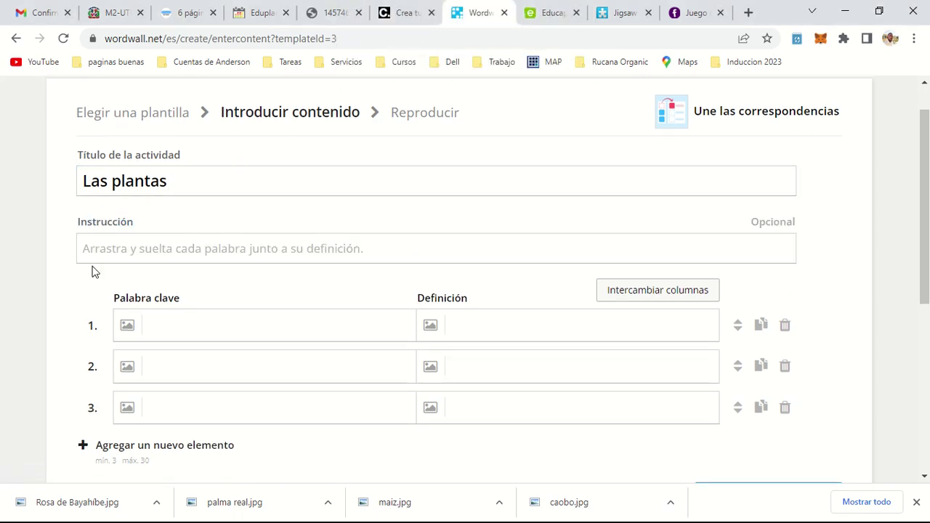
pyautogui.click(92, 250)
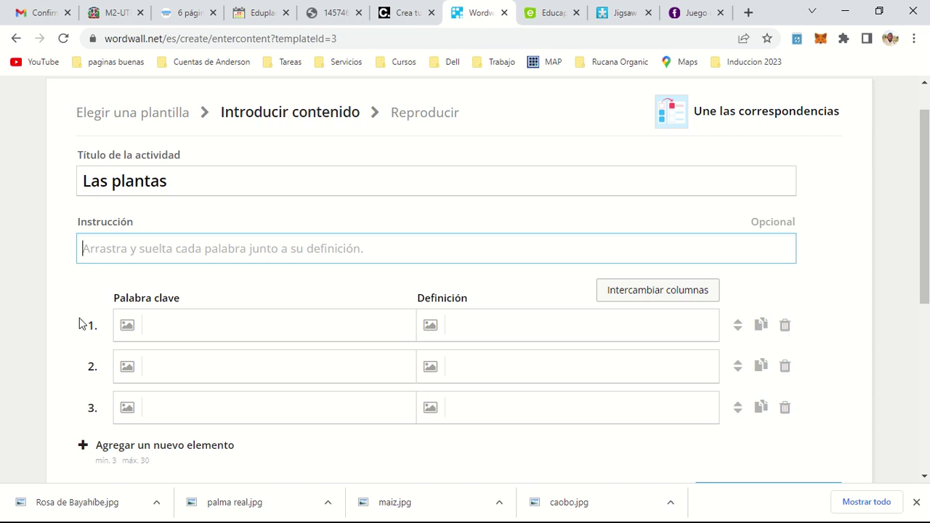
pyautogui.write('Rela')
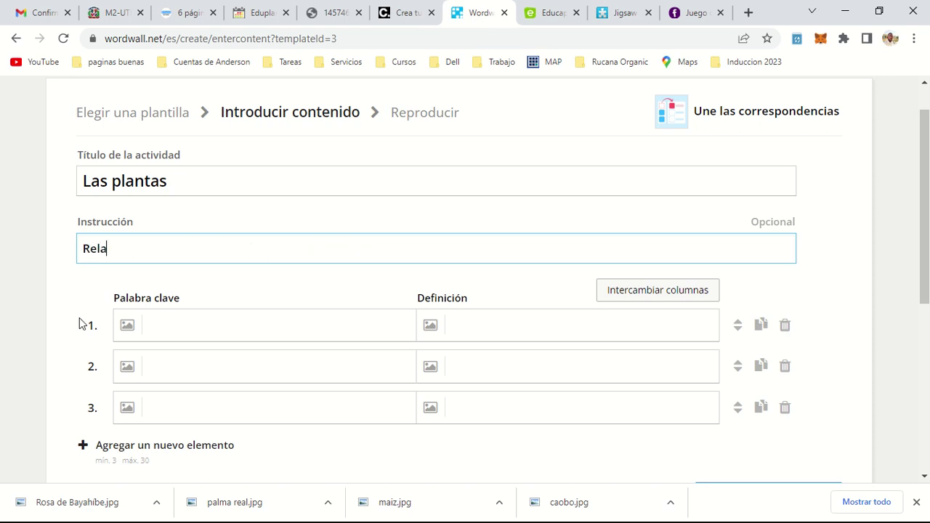
pyautogui.write('ciona la p')
pyautogui.press('BackSpace')
pyautogui.write('s plantas ')
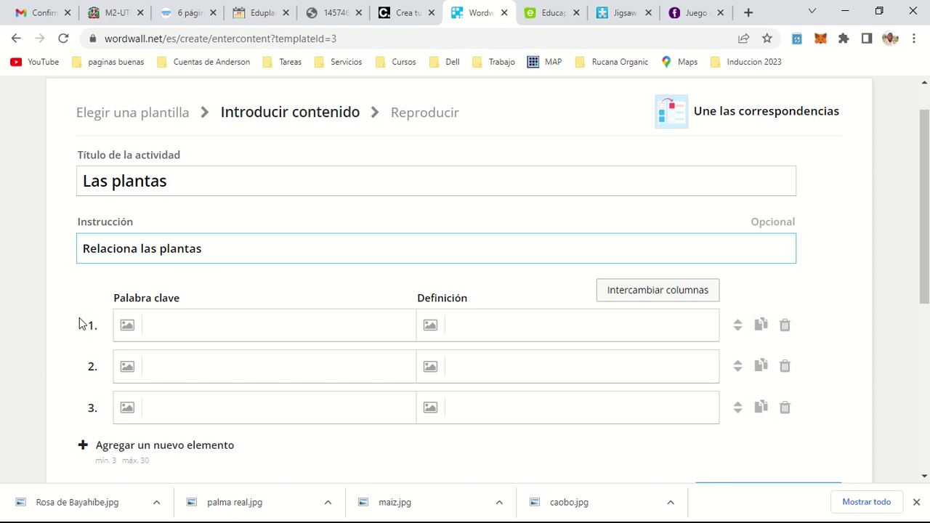
pyautogui.write('con la imabe')
pyautogui.press('BackSpace')
pyautogui.write('gen de la')
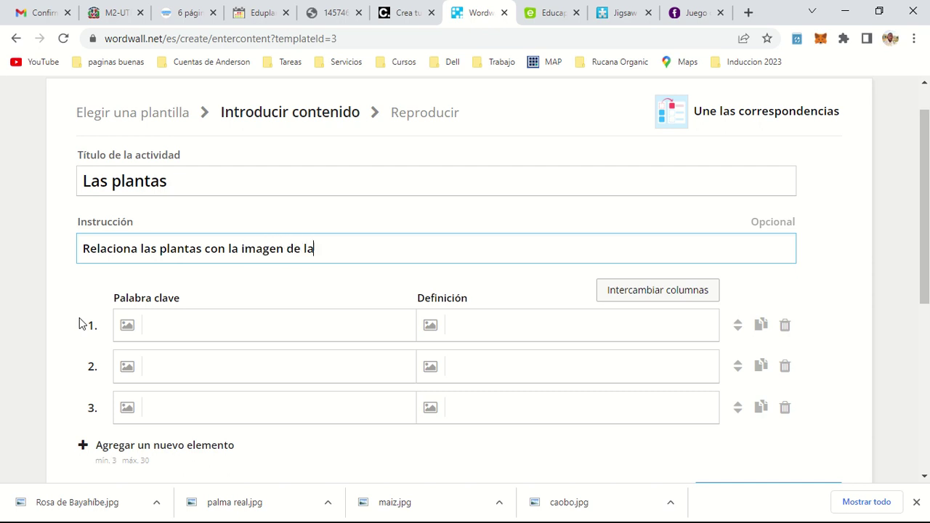
pyautogui.write(' segunda columna.')
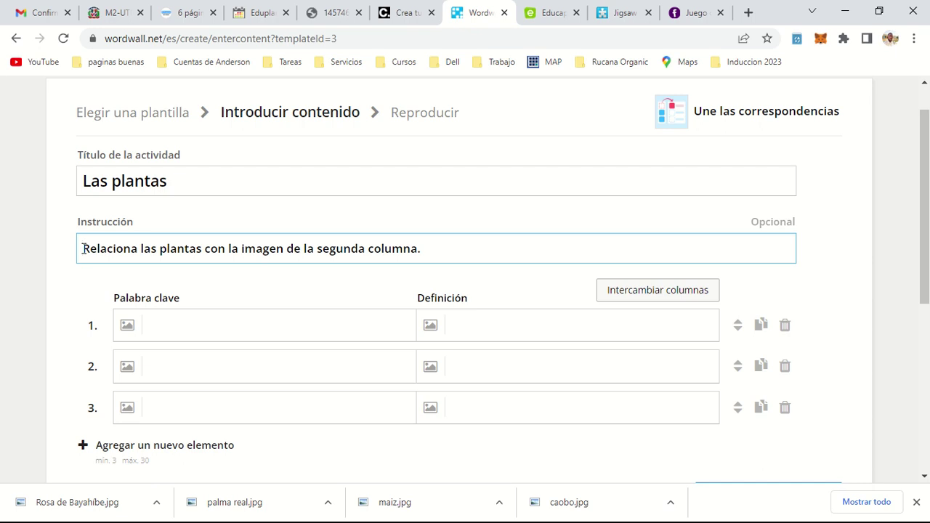
# Insert "4to grado del Nivel" at the beginning of the instruction, before "Relaciona".
pyautogui.write('4to ')
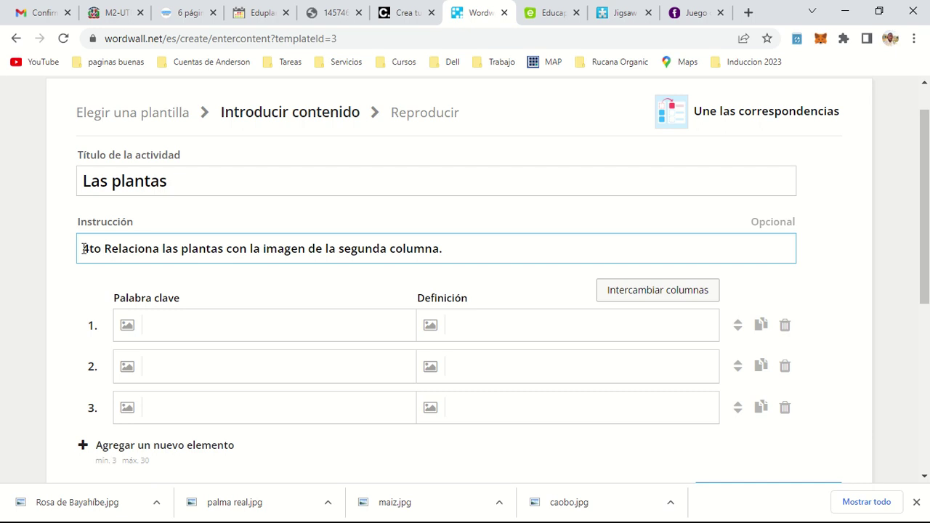
pyautogui.write('grado d')
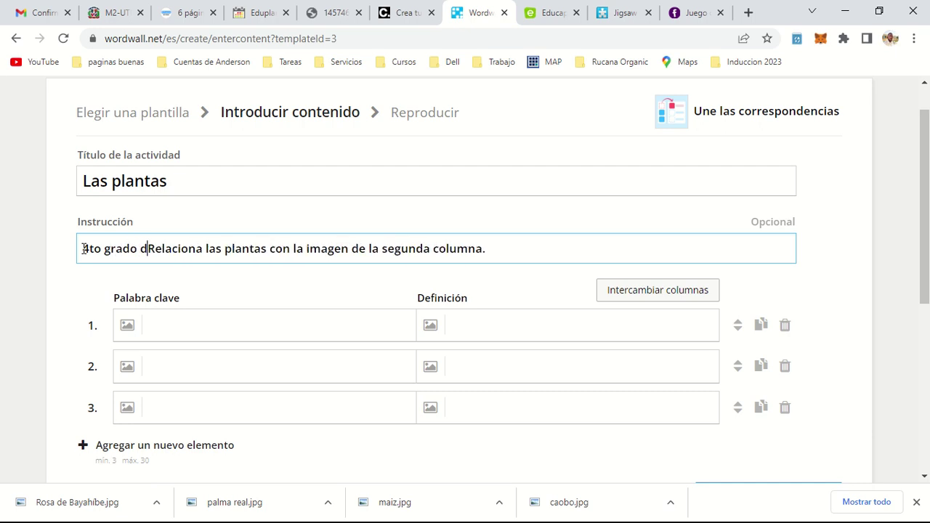
pyautogui.write('el n')
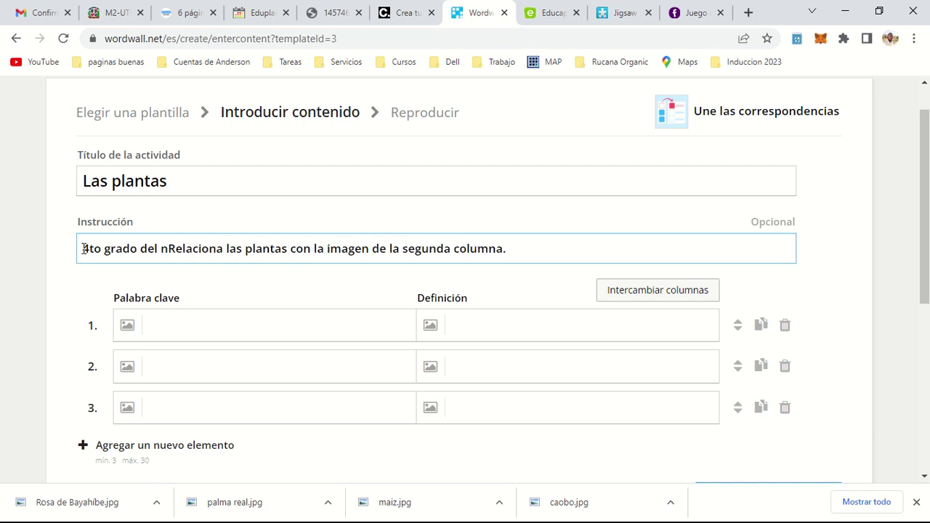
pyautogui.write('iN')
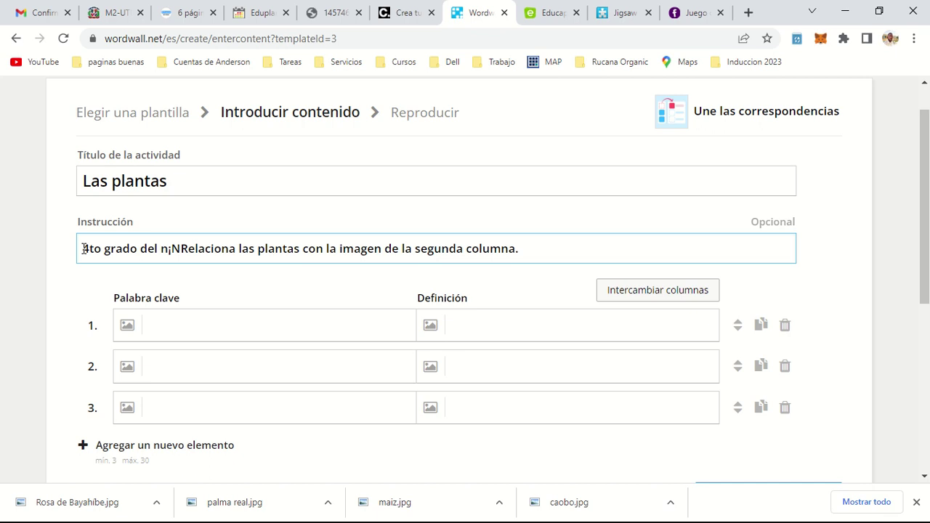
pyautogui.press('BackSpace')
pyautogui.press('BackSpace')
pyautogui.press('BackSpace')
pyautogui.write('Nive')
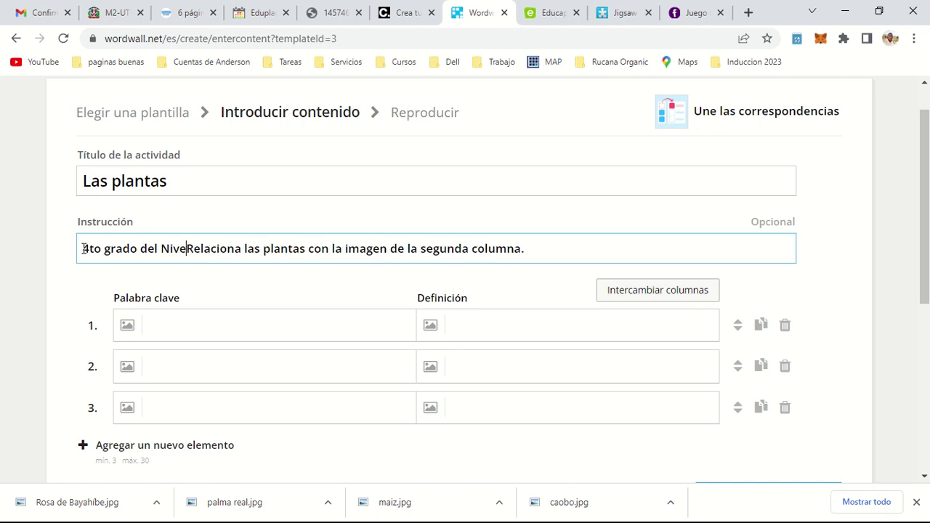
pyautogui.write('l')
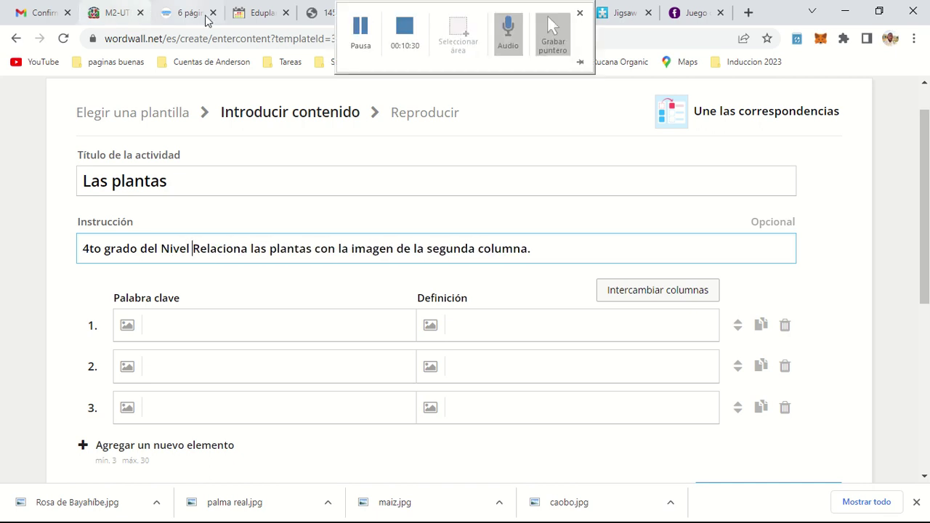
pyautogui.click(360, 29)
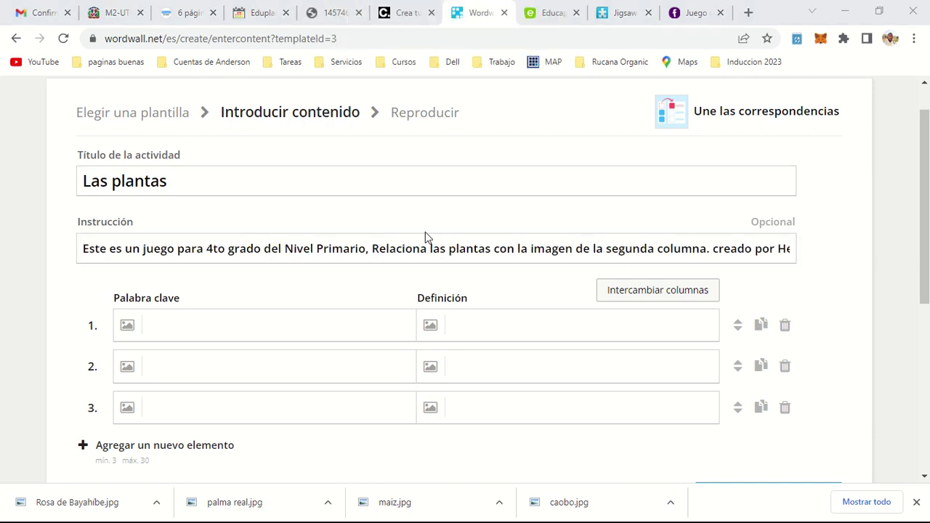
# Read through the instruction text from its beginning to the part that runs beyond the field.
pyautogui.click(82, 249)
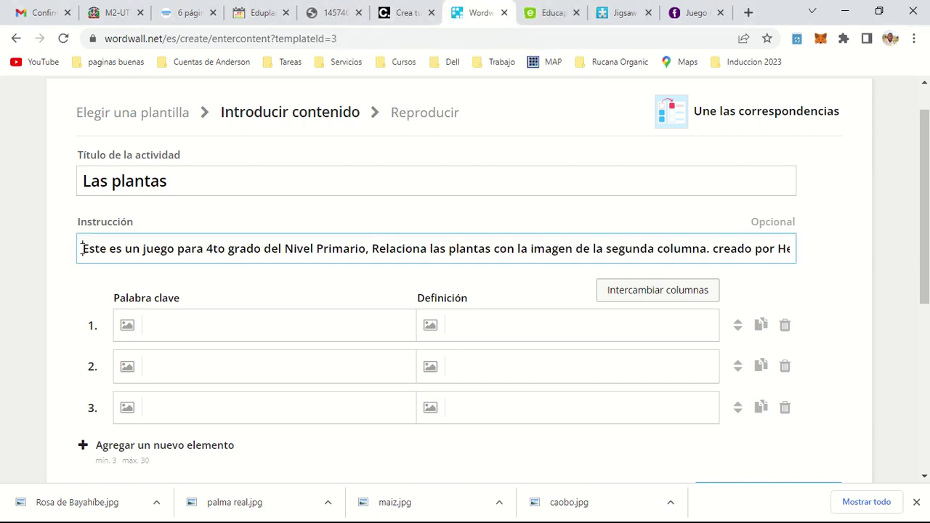
pyautogui.press('Right')
pyautogui.press('Right')
pyautogui.press('Right')
pyautogui.press('Right')
pyautogui.press('Right')
pyautogui.press('Right')
pyautogui.press('Right')
pyautogui.press('Right')
pyautogui.press('Right')
pyautogui.press('Right')
pyautogui.press('Right')
pyautogui.press('Right')
pyautogui.press('Right')
pyautogui.press('Right')
pyautogui.press('Right')
pyautogui.press('Right')
pyautogui.press('Right')
pyautogui.press('Right')
pyautogui.press('Right')
pyautogui.press('Right')
pyautogui.press('Right')
pyautogui.press('Right')
pyautogui.press('Right')
pyautogui.press('Right')
pyautogui.press('Right')
pyautogui.press('Right')
pyautogui.press('Right')
pyautogui.press('Right')
pyautogui.press('Right')
pyautogui.press('Right')
pyautogui.press('Right')
pyautogui.press('Right')
pyautogui.press('Right')
pyautogui.press('Right')
pyautogui.press('Right')
pyautogui.press('Right')
pyautogui.press('Right')
pyautogui.press('Right')
pyautogui.press('Right')
pyautogui.press('Right')
pyautogui.press('Right')
pyautogui.press('Right')
pyautogui.press('Right')
pyautogui.press('Right')
pyautogui.press('Right')
pyautogui.press('Right')
pyautogui.press('Right')
pyautogui.press('Right')
pyautogui.press('Right')
pyautogui.press('Right')
pyautogui.press('Right')
pyautogui.press('Right')
pyautogui.press('Right')
pyautogui.press('Right')
pyautogui.press('Right')
pyautogui.press('Right')
pyautogui.press('Right')
pyautogui.press('Right')
pyautogui.press('Right')
pyautogui.press('Right')
pyautogui.press('Right')
pyautogui.press('Right')
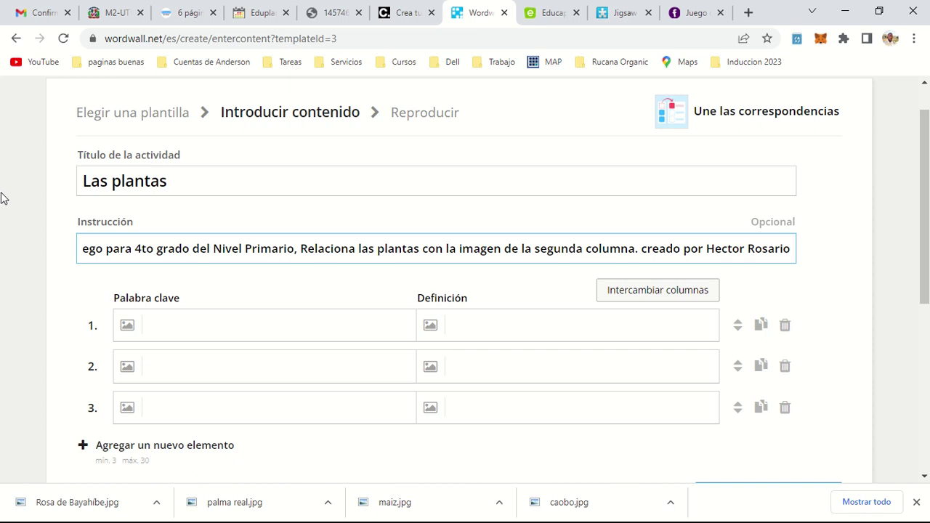
# Switch to the open teaching-unit document 1457465685.pdf to consult its content.
pyautogui.moveTo(87, 5)
pyautogui.moveTo(926, 250)
pyautogui.mouseDown()
pyautogui.moveTo(926, 441)
pyautogui.moveTo(927, 187)
pyautogui.moveTo(927, 272)
pyautogui.moveTo(927, 215)
pyautogui.moveTo(928, 235)
pyautogui.mouseUp()
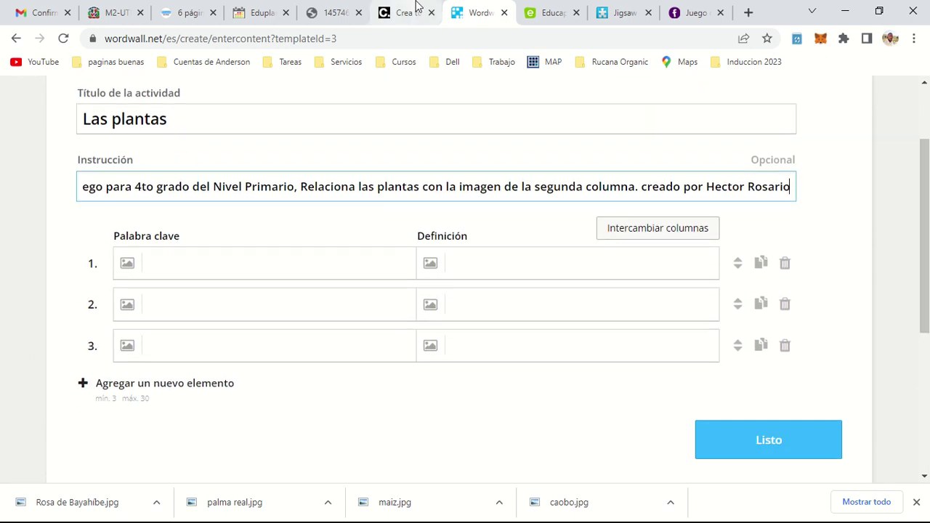
pyautogui.moveTo(401, 5)
pyautogui.click(358, 51)
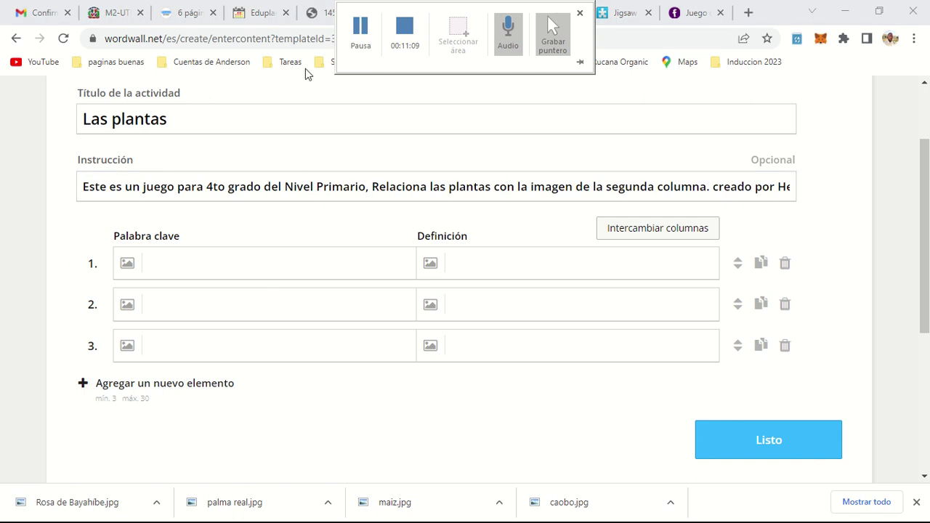
pyautogui.click(332, 9)
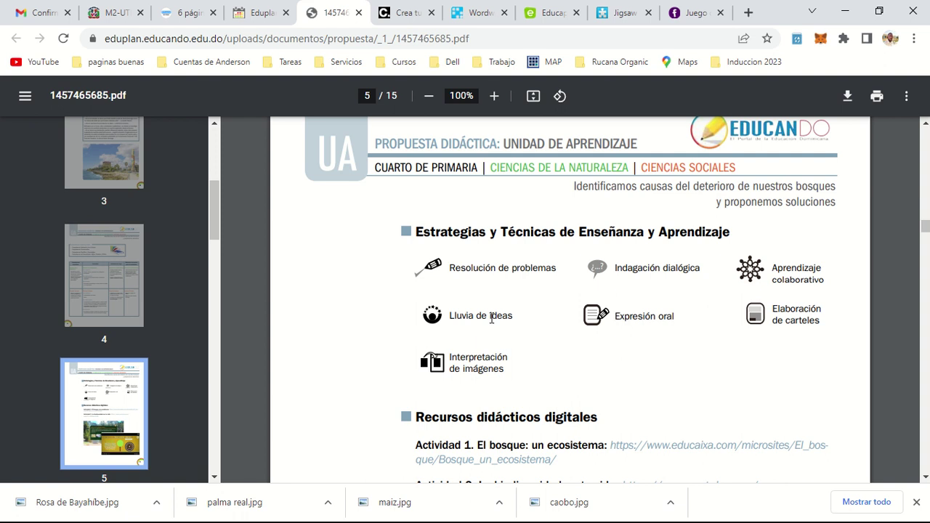
# Find the list of plants that flourish in the Dominican Republic on page 9 of the teaching-unit document and clear the text selection.
pyautogui.moveTo(927, 231); pyautogui.dragTo(921, 322)
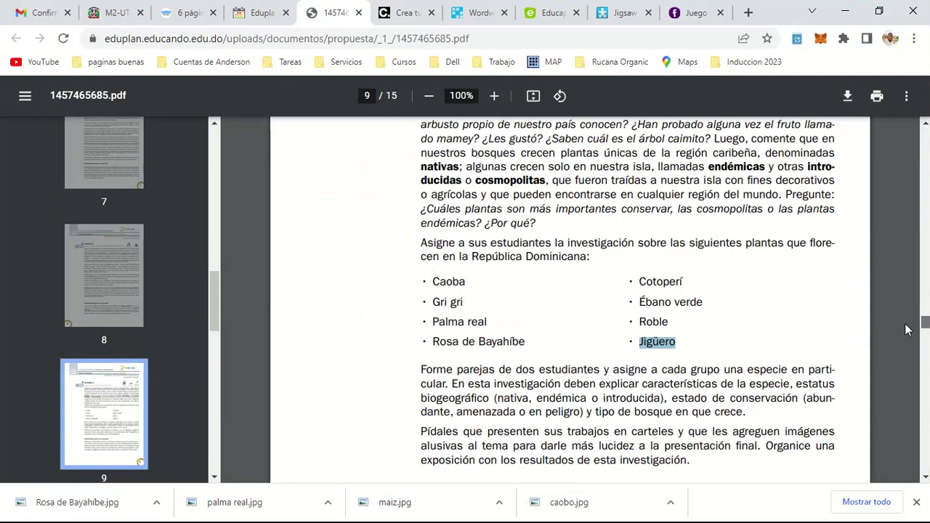
pyautogui.click(602, 330)
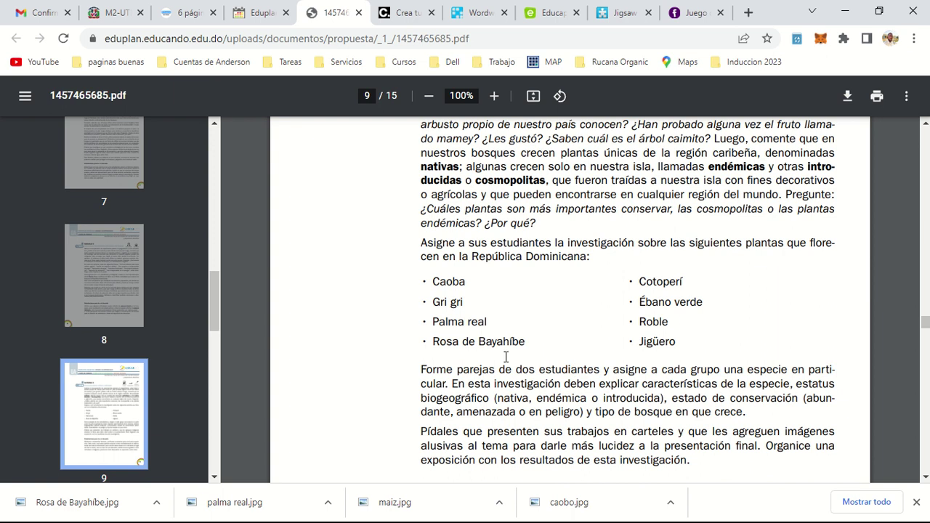
pyautogui.moveTo(407, 6)
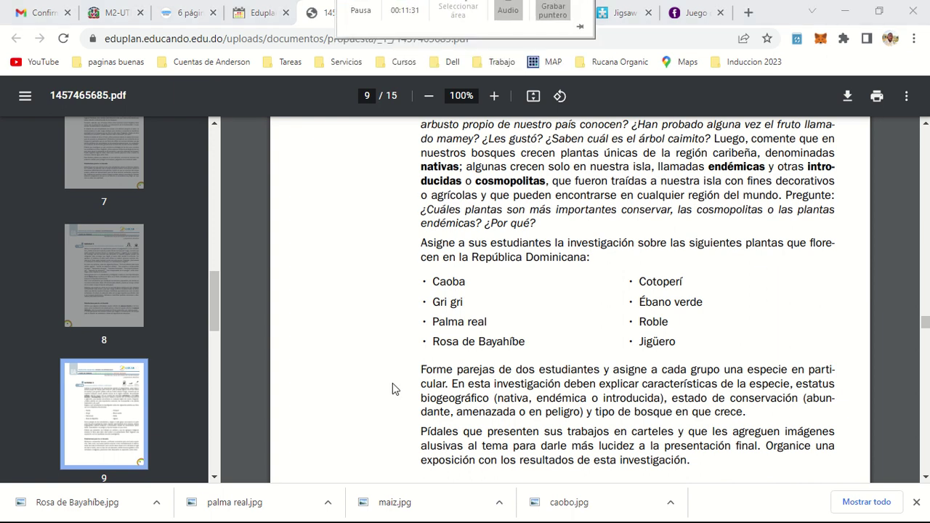
# Return to the open Wordwall editor for the "Las plantas" activity.
pyautogui.click(477, 22)
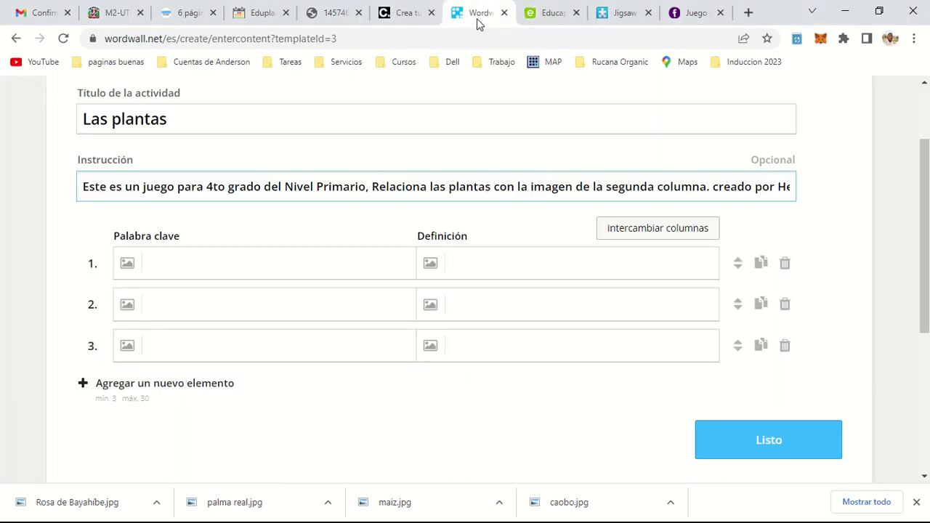
pyautogui.moveTo(436, 4)
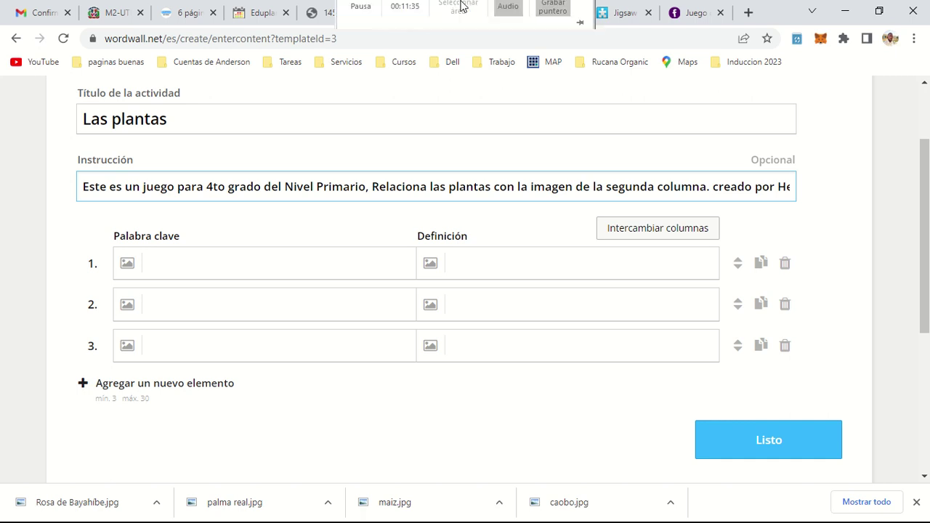
pyautogui.click(365, 28)
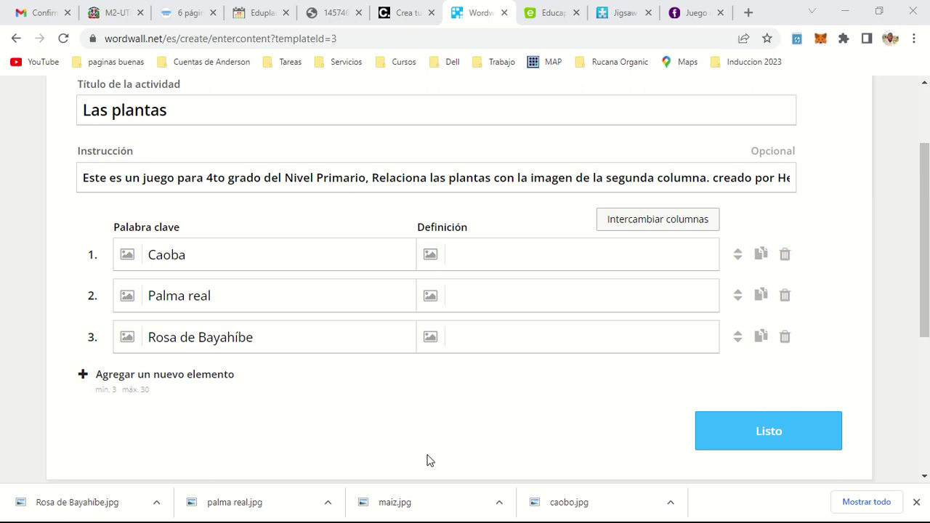
# Upload palma real.jpg from the desktop folder Induccion 2023 > Gestion Curricular > imagenes as the definition image of the first item, Caoba.
pyautogui.click(431, 253)
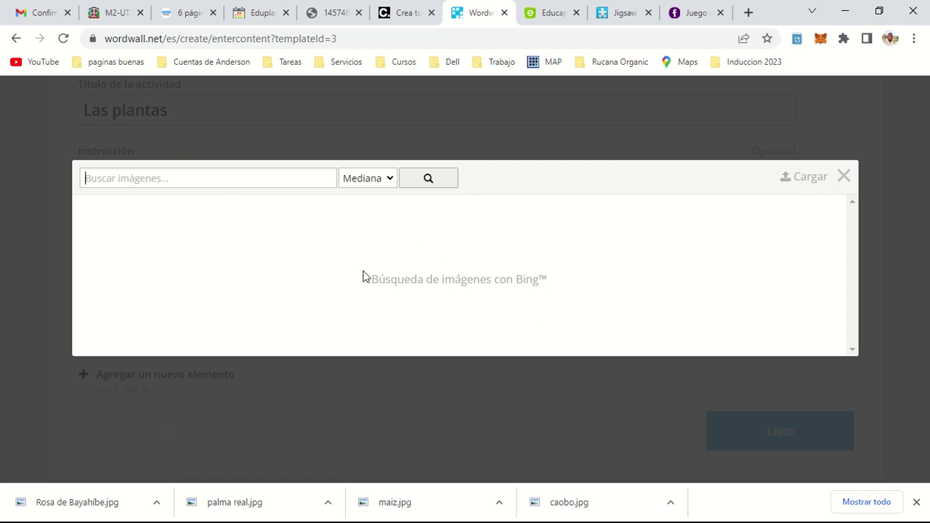
pyautogui.click(804, 177)
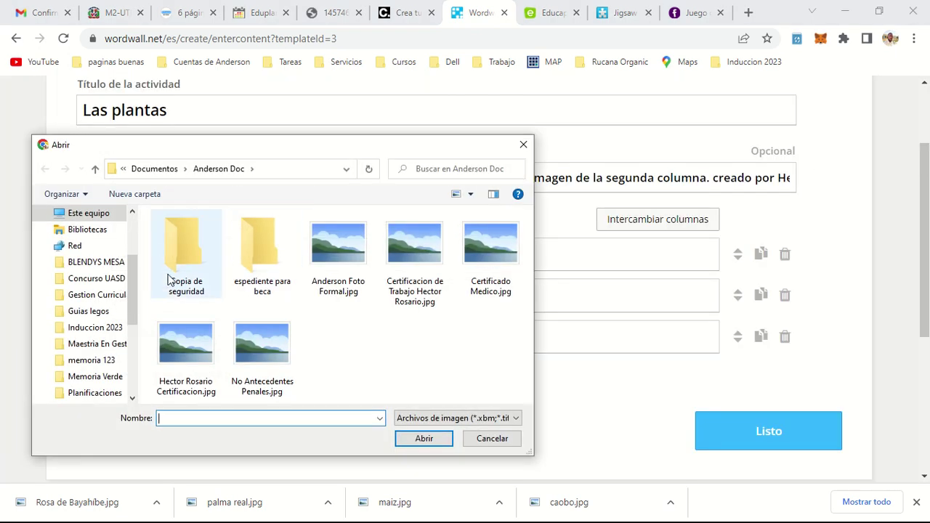
pyautogui.moveTo(133, 213); pyautogui.dragTo(133, 213)
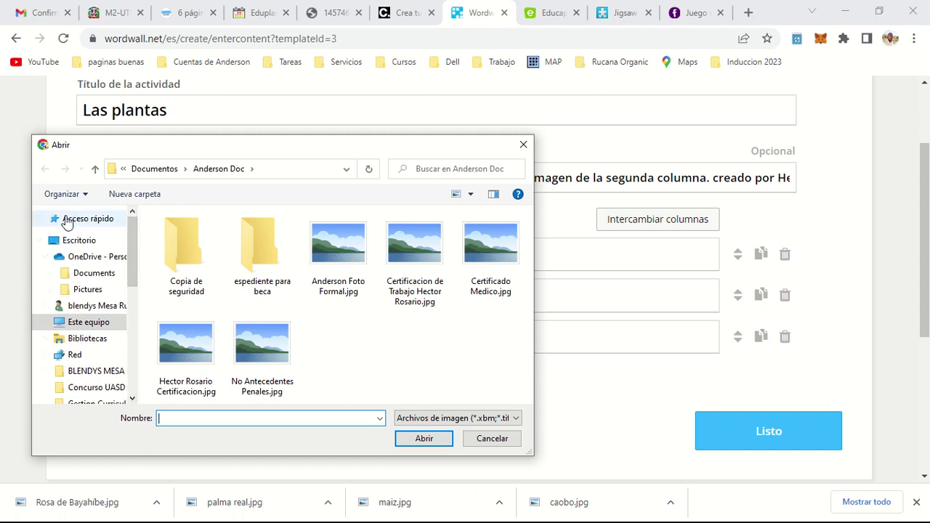
pyautogui.click(92, 244)
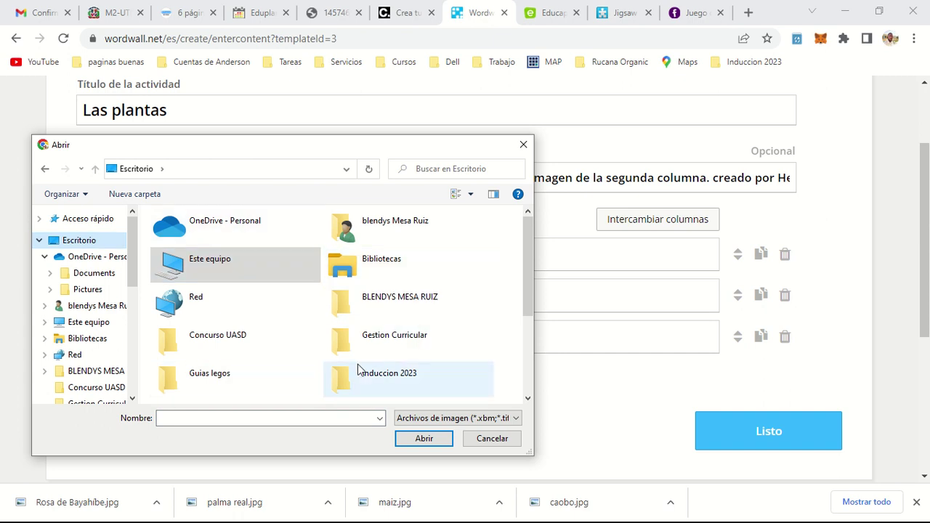
pyautogui.doubleClick(388, 374)
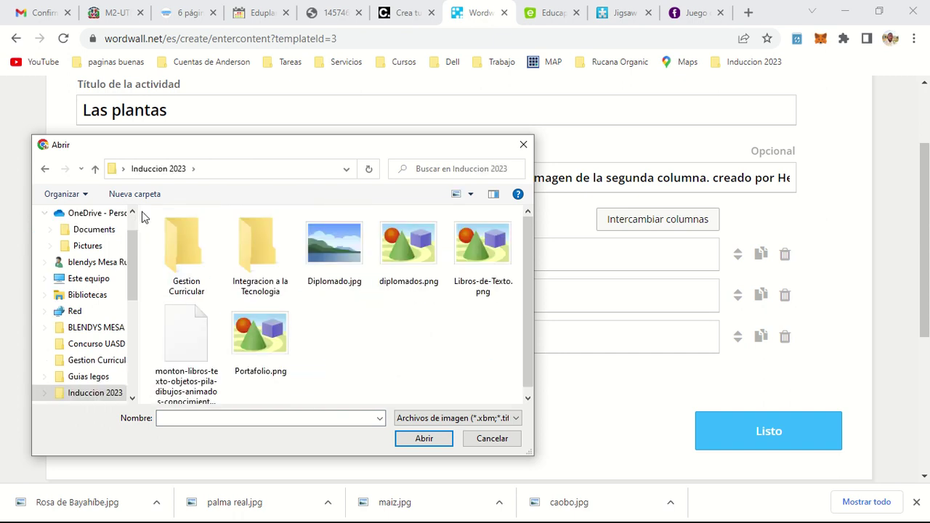
pyautogui.doubleClick(182, 233)
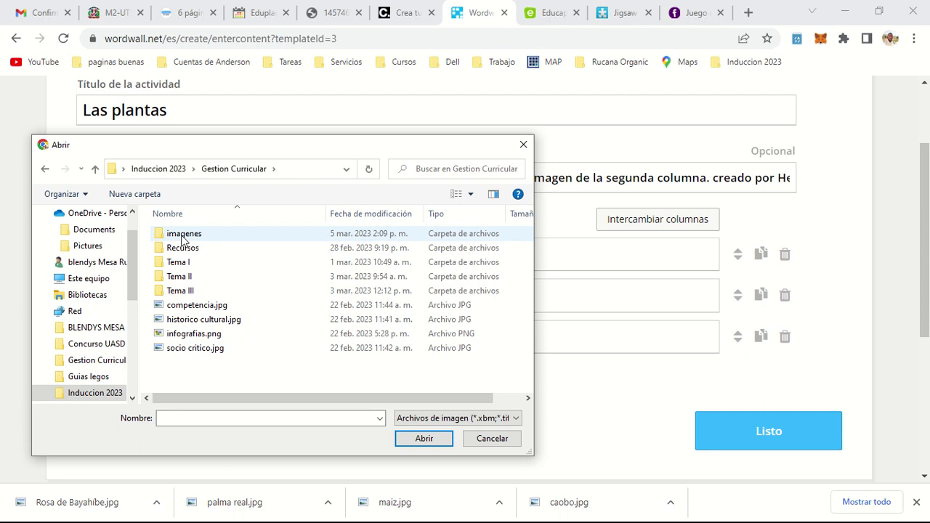
pyautogui.doubleClick(181, 235)
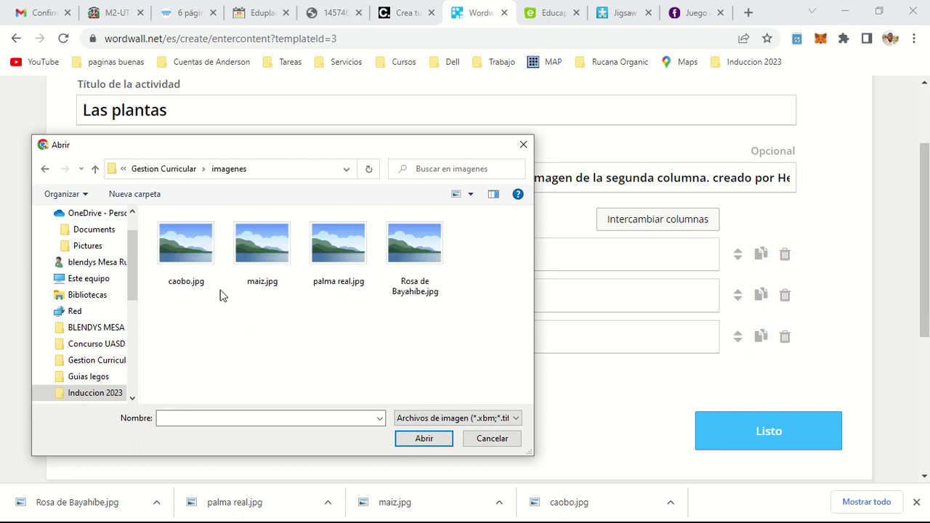
pyautogui.doubleClick(342, 251)
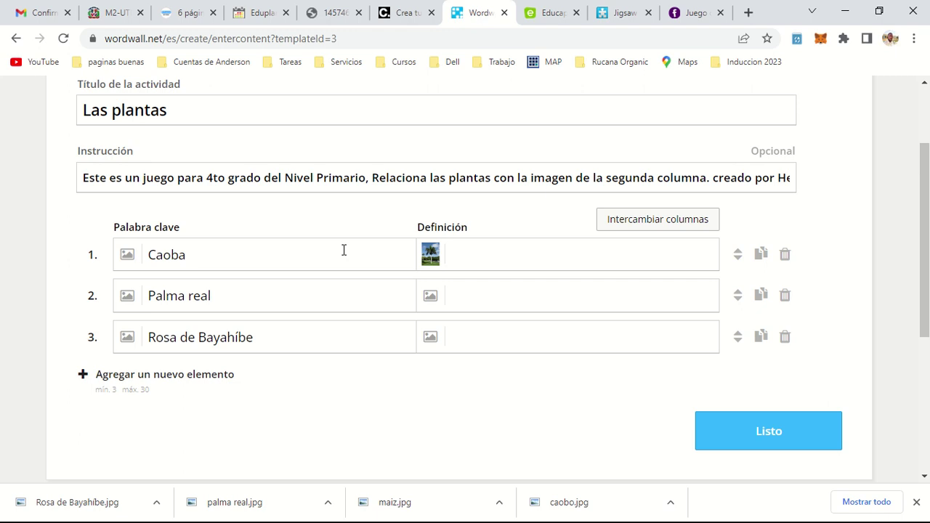
# Finish editing and save the "Las plantas" activity with its three keyword and image pairs.
pyautogui.moveTo(383, 5)
pyautogui.click(360, 27)
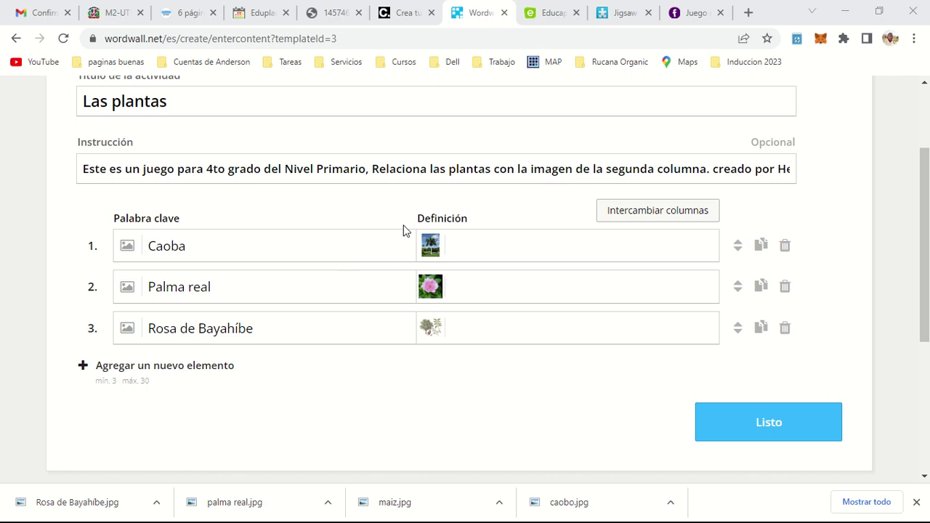
pyautogui.click(755, 419)
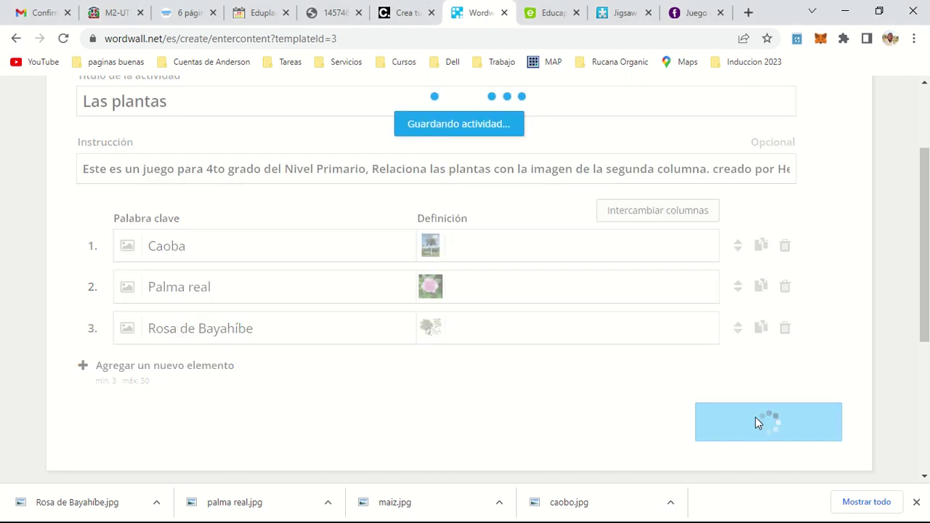